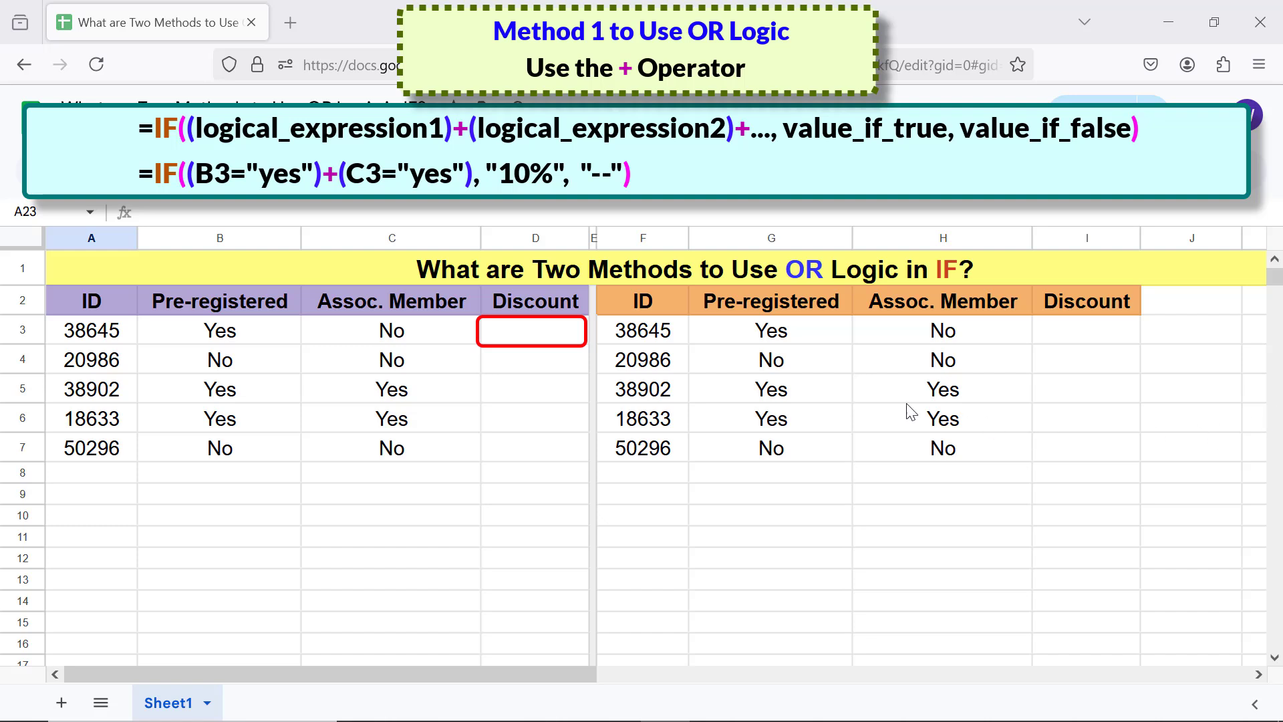
# Step: Begin an IF formula in D3 with the parenthesized condition (B3="yes") followed by the + operator
pyautogui.click(544, 338)
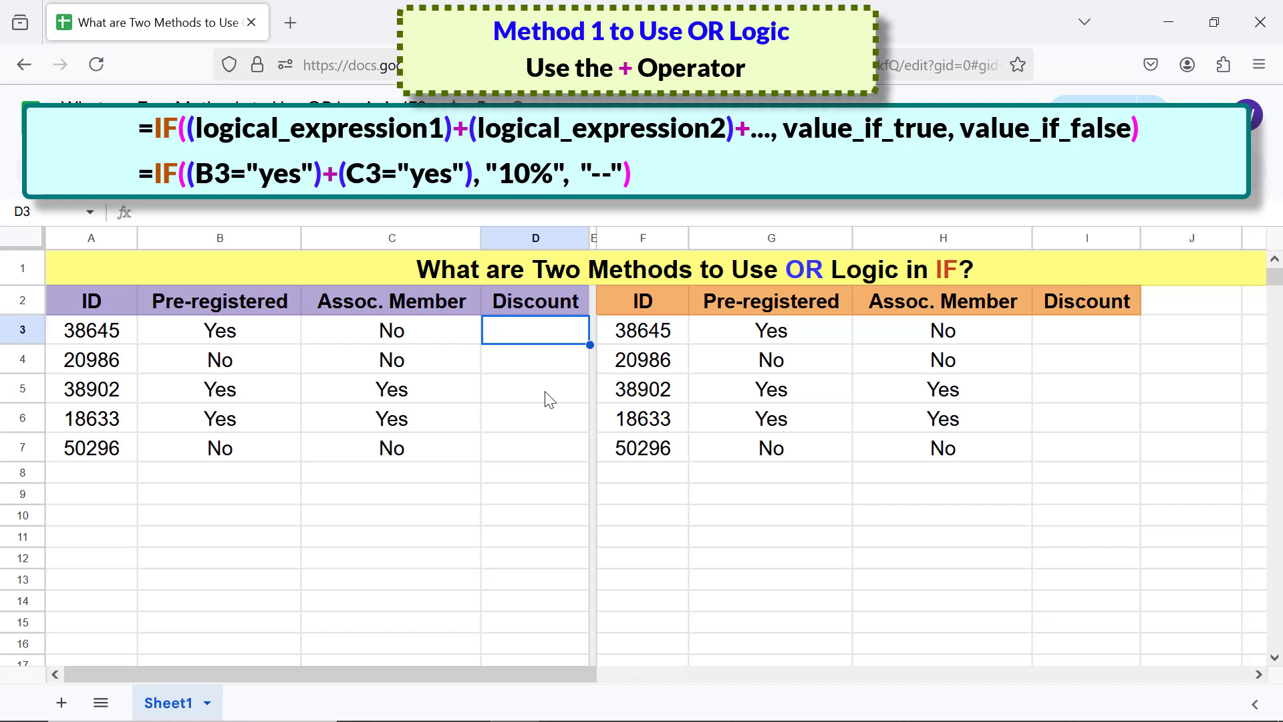
pyautogui.write('=if')
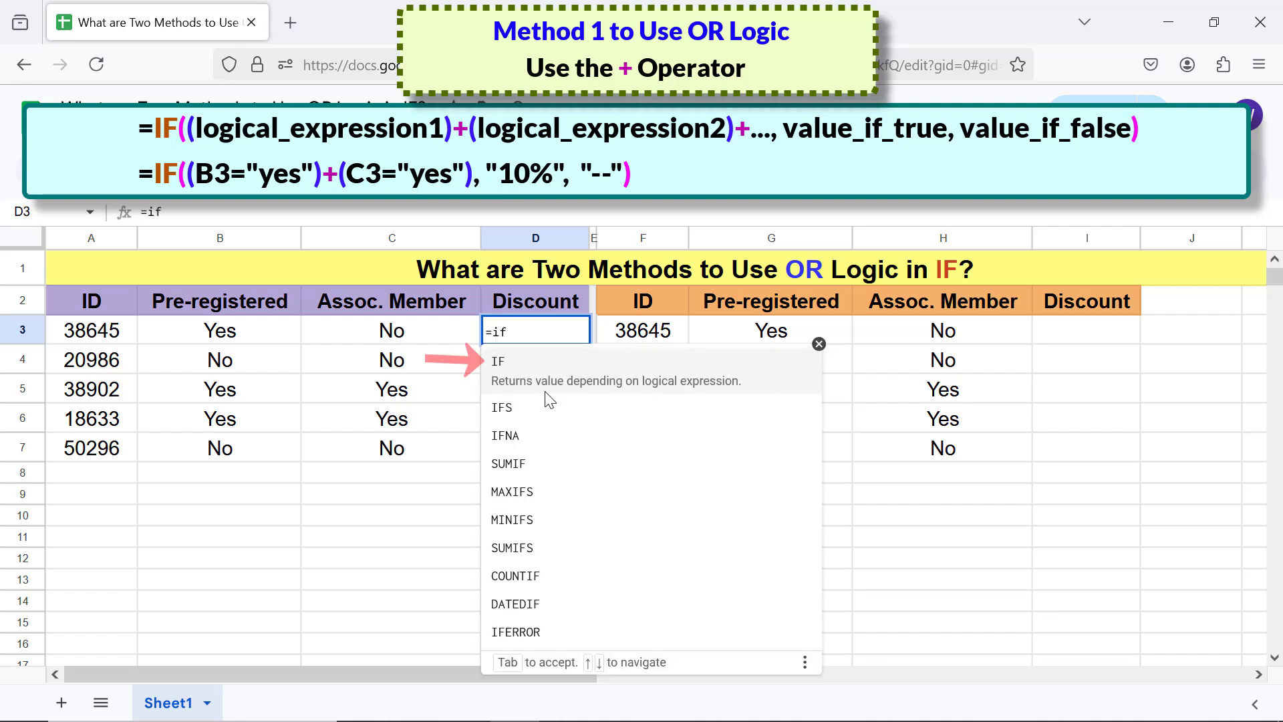
pyautogui.click(502, 365)
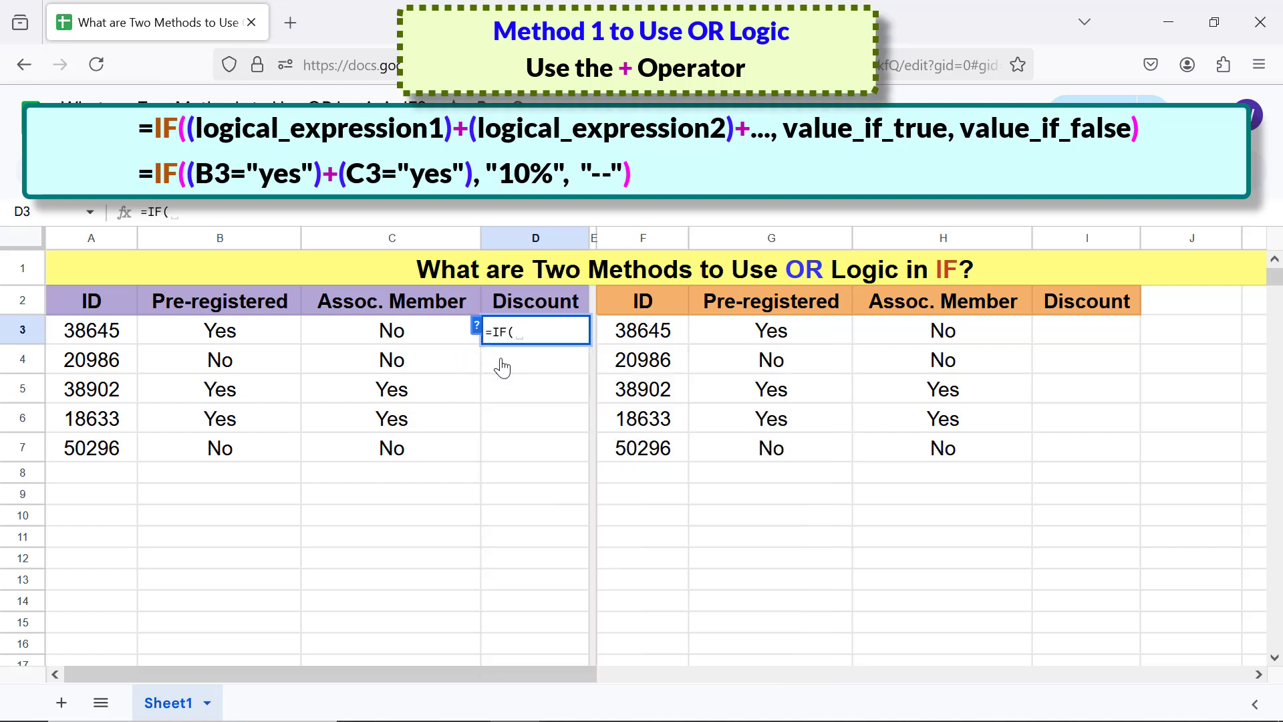
pyautogui.write('(')
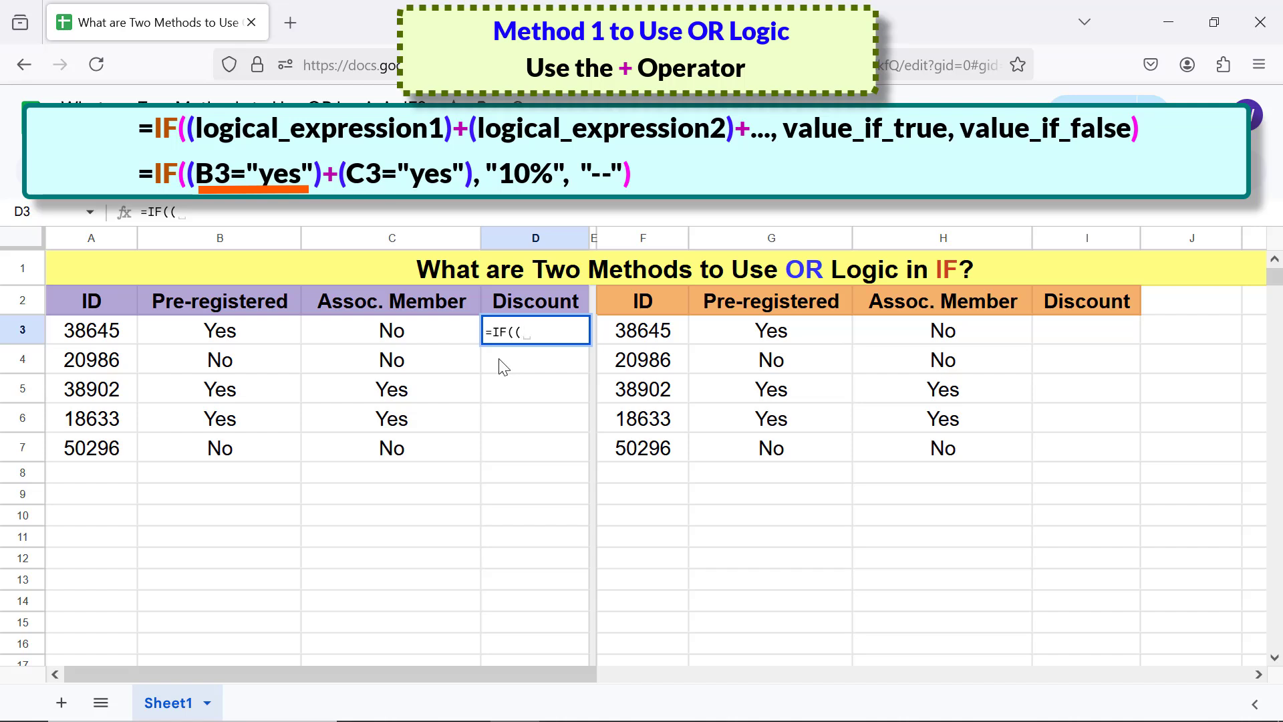
pyautogui.click(274, 334)
pyautogui.write('="yes"')
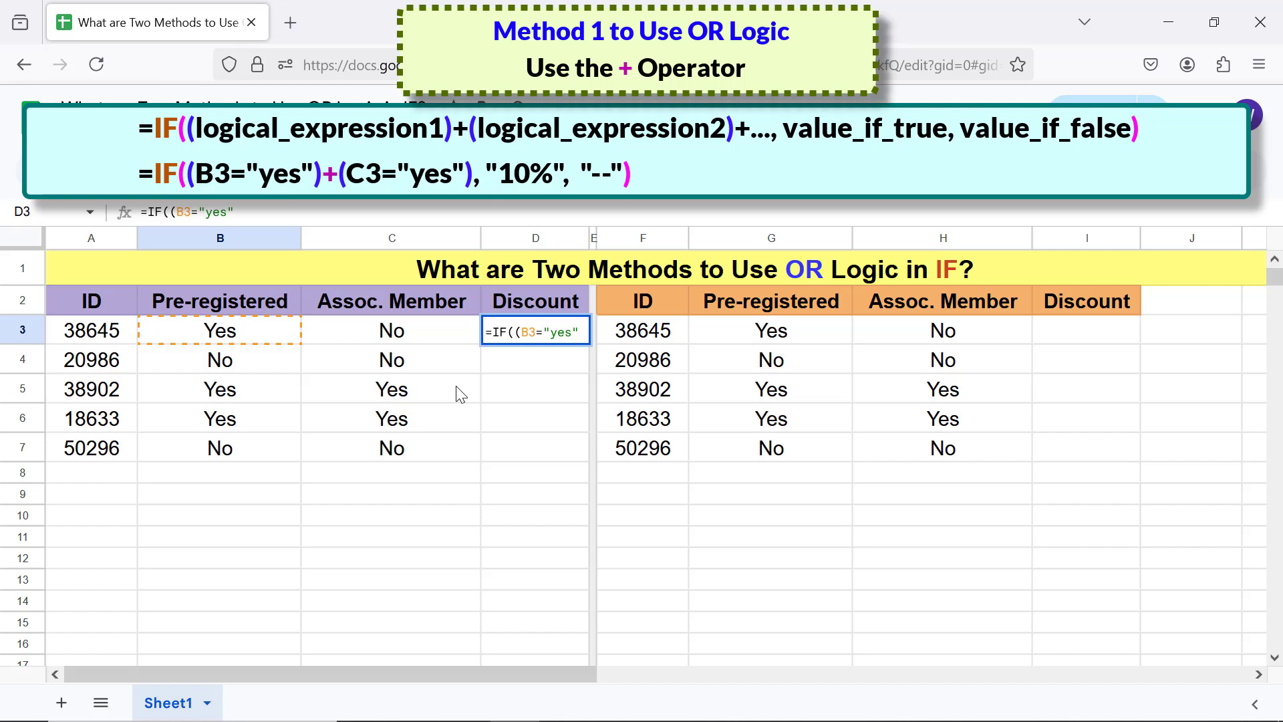
pyautogui.write(')+')
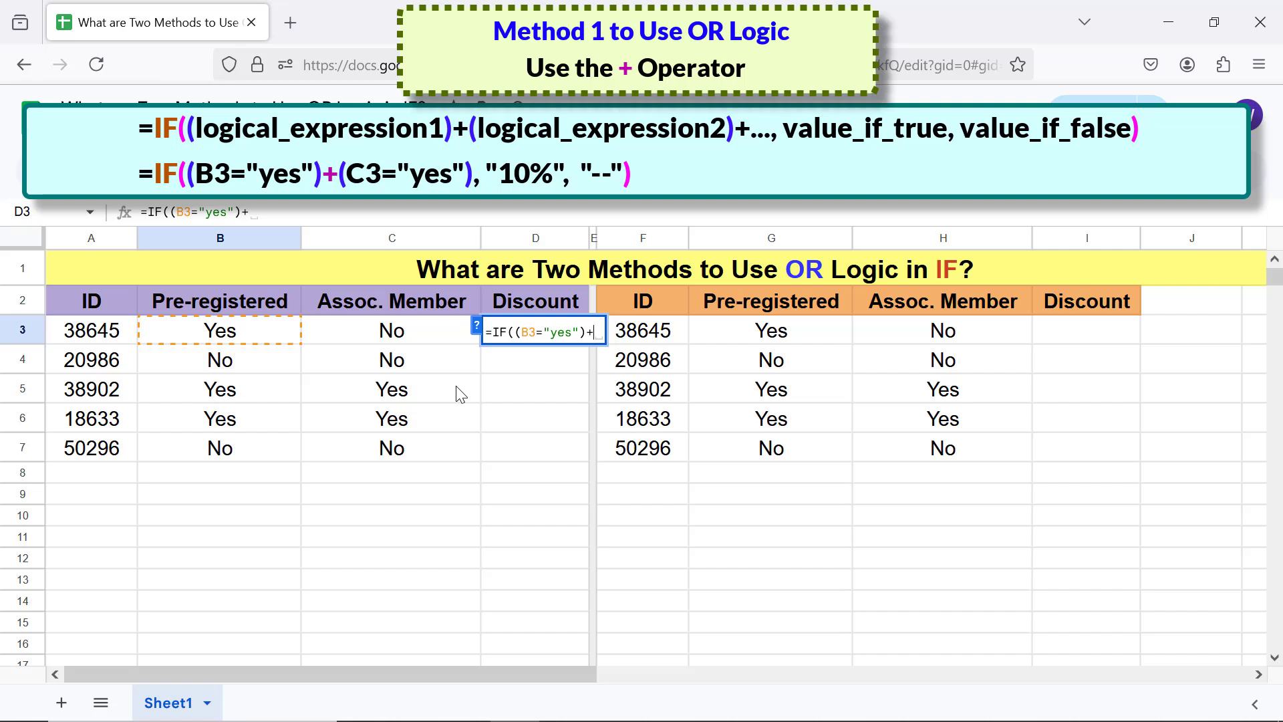
# Step: Add the second parenthesized condition (C3="yes") to the IF formula in D3, ending with a comma
pyautogui.write('(')
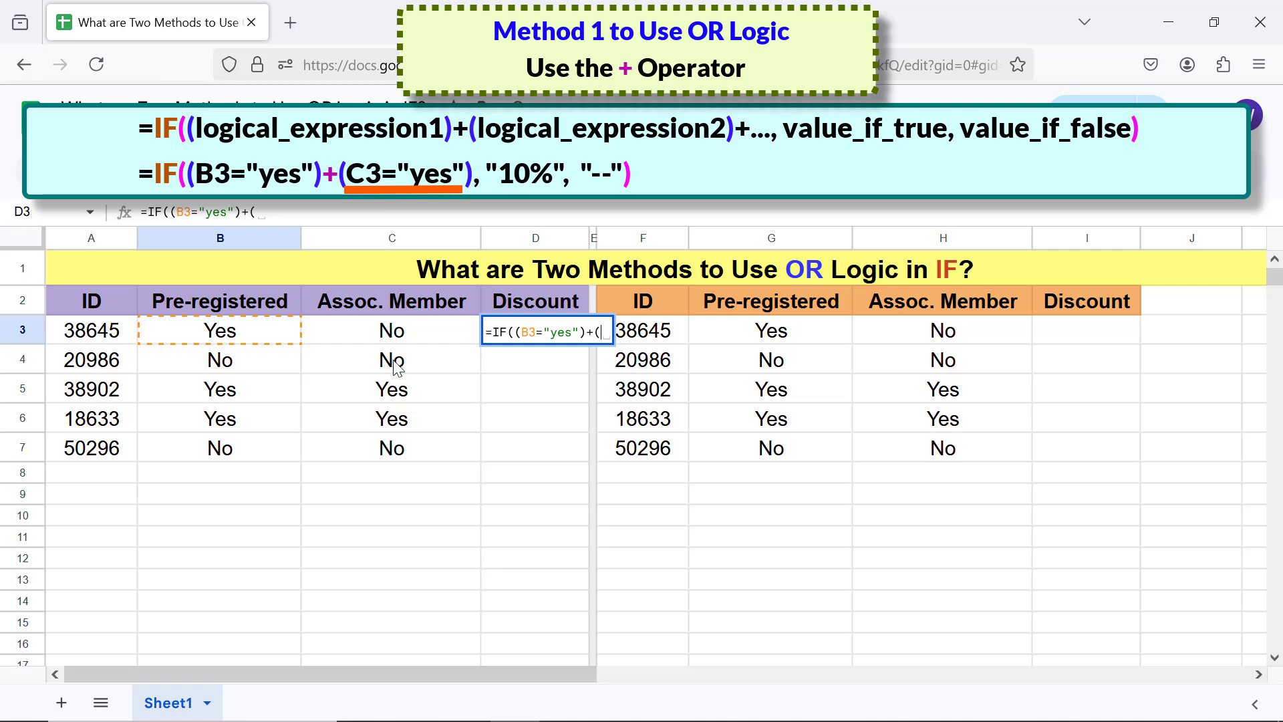
pyautogui.click(392, 342)
pyautogui.write('="ye')
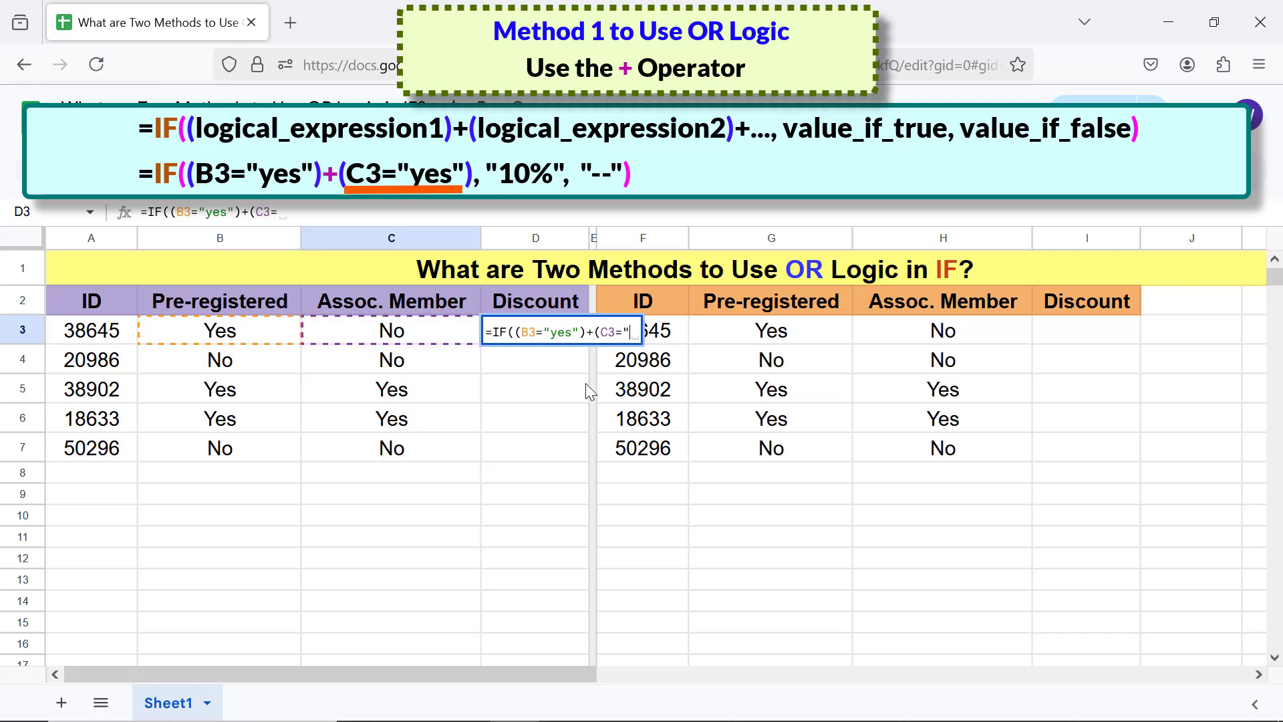
pyautogui.write('s"')
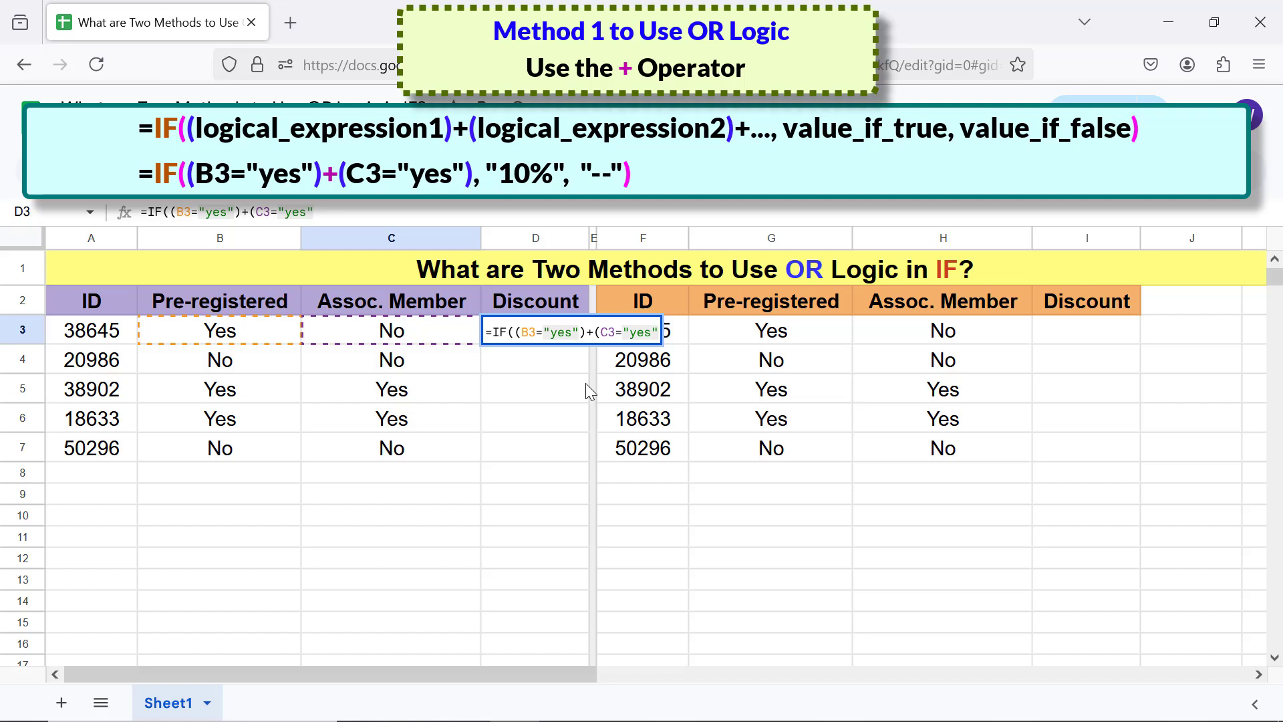
pyautogui.write('), ')
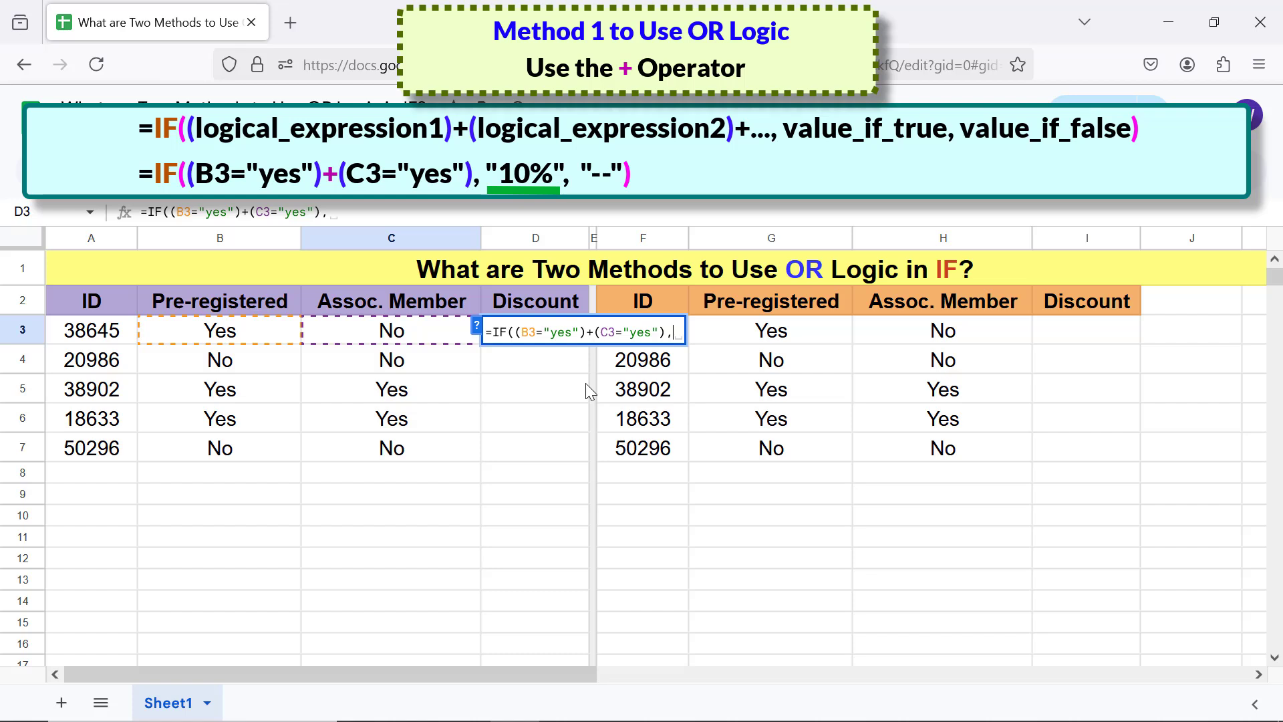
# Step: Complete the D3 formula with "10%" if true and "--" if false, and accept the suggested autofill for D4:D7
pyautogui.write('"10%", ')
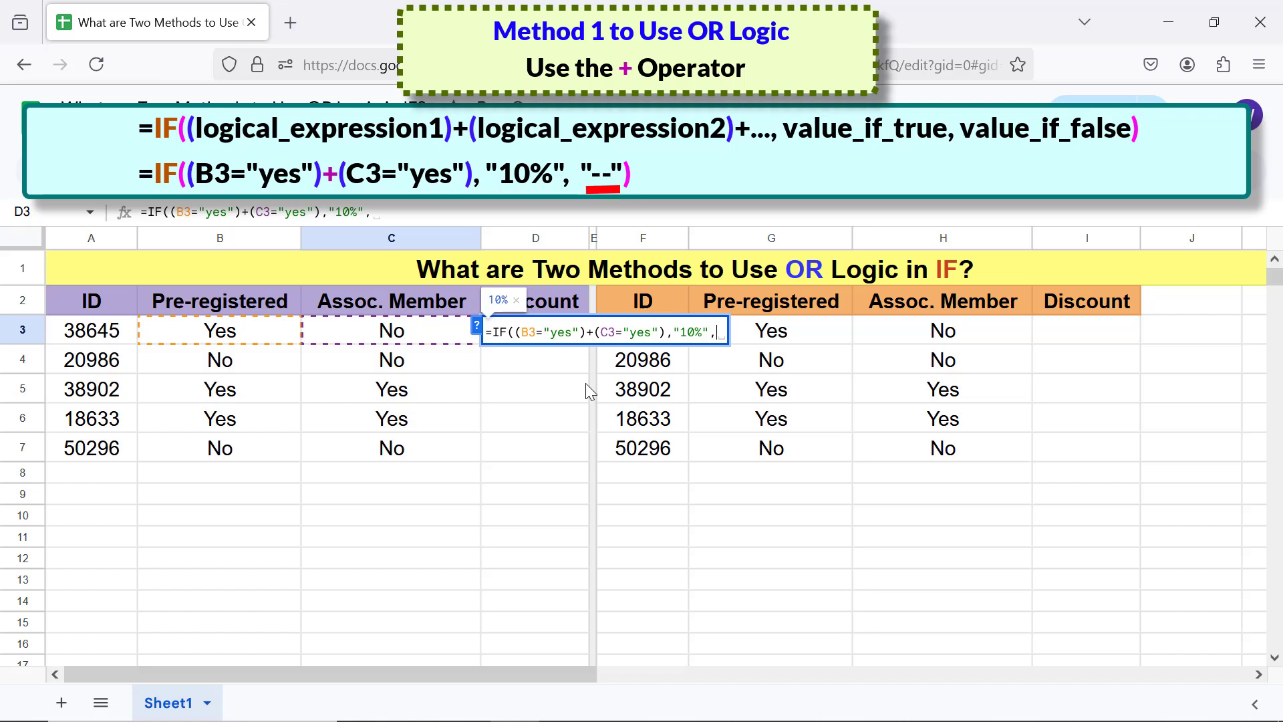
pyautogui.write('"--")')
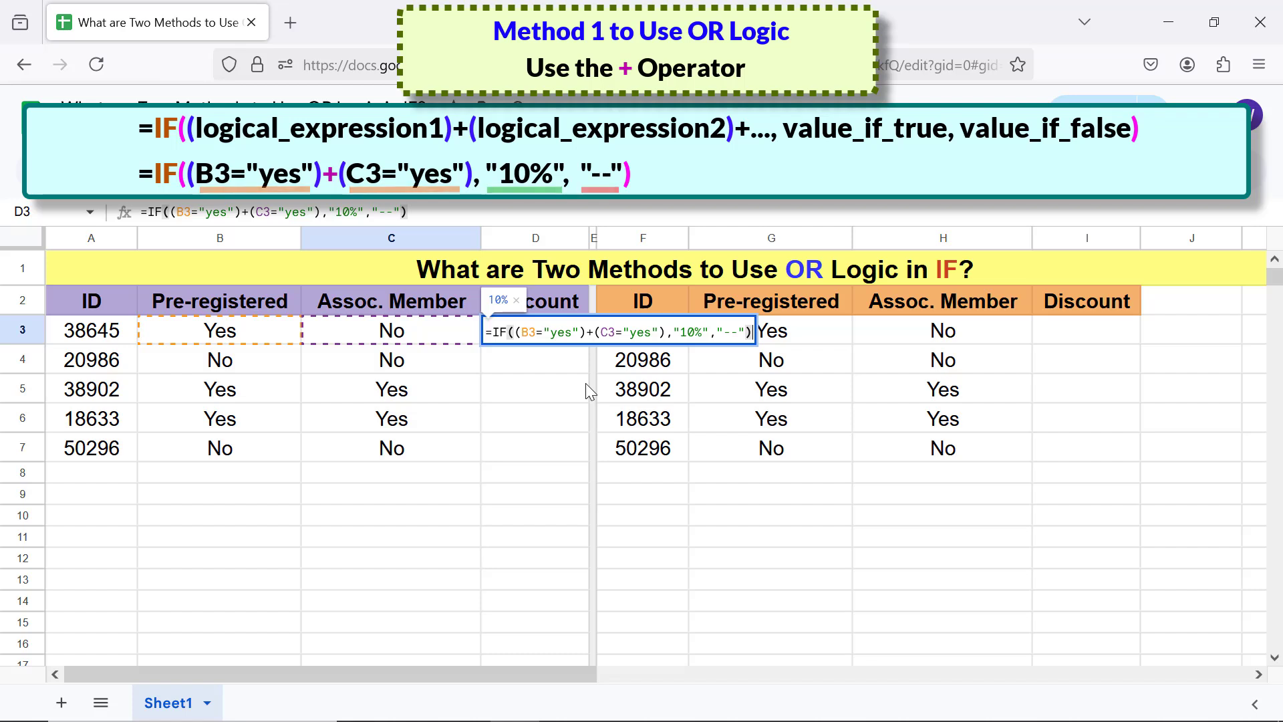
pyautogui.press('Return')
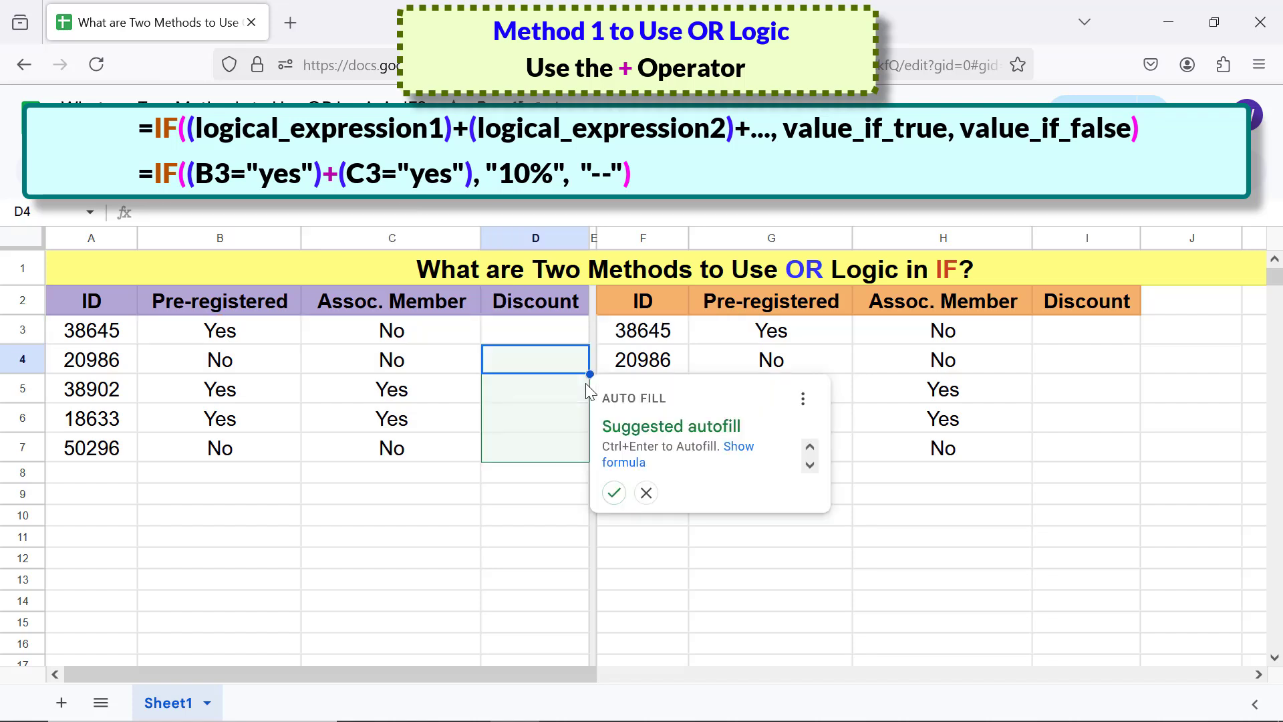
pyautogui.click(613, 494)
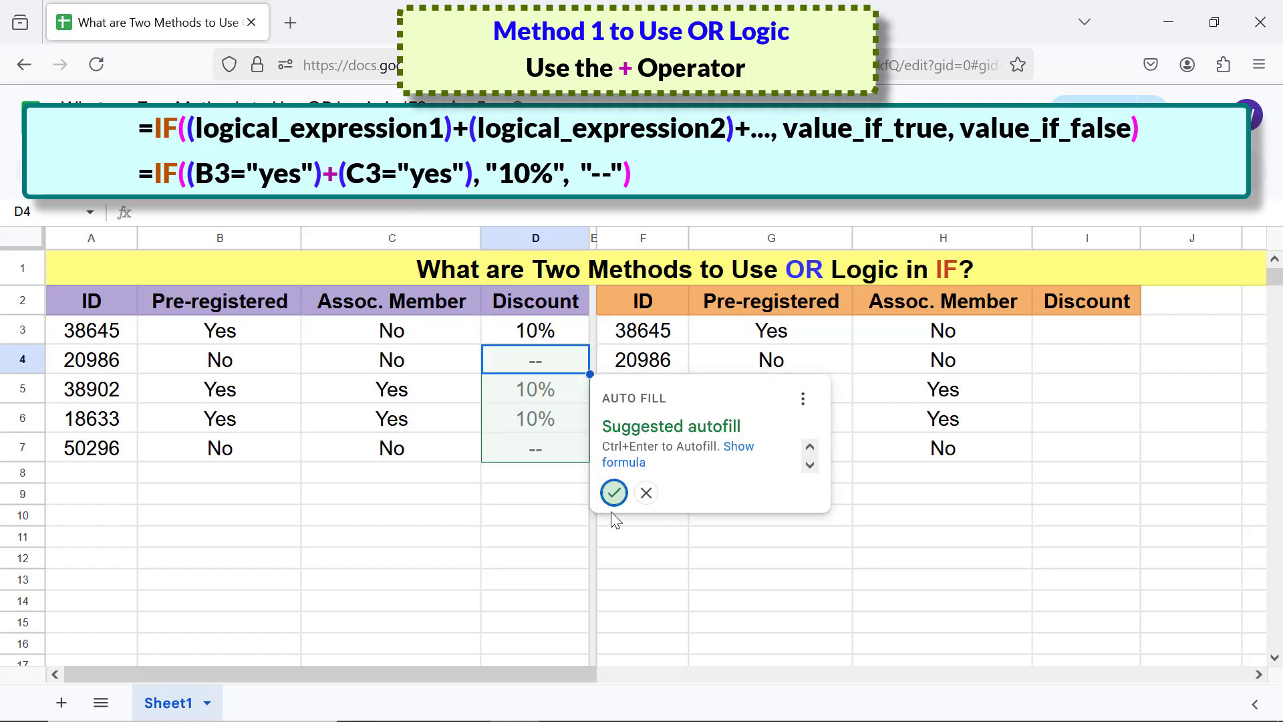
pyautogui.click(560, 476)
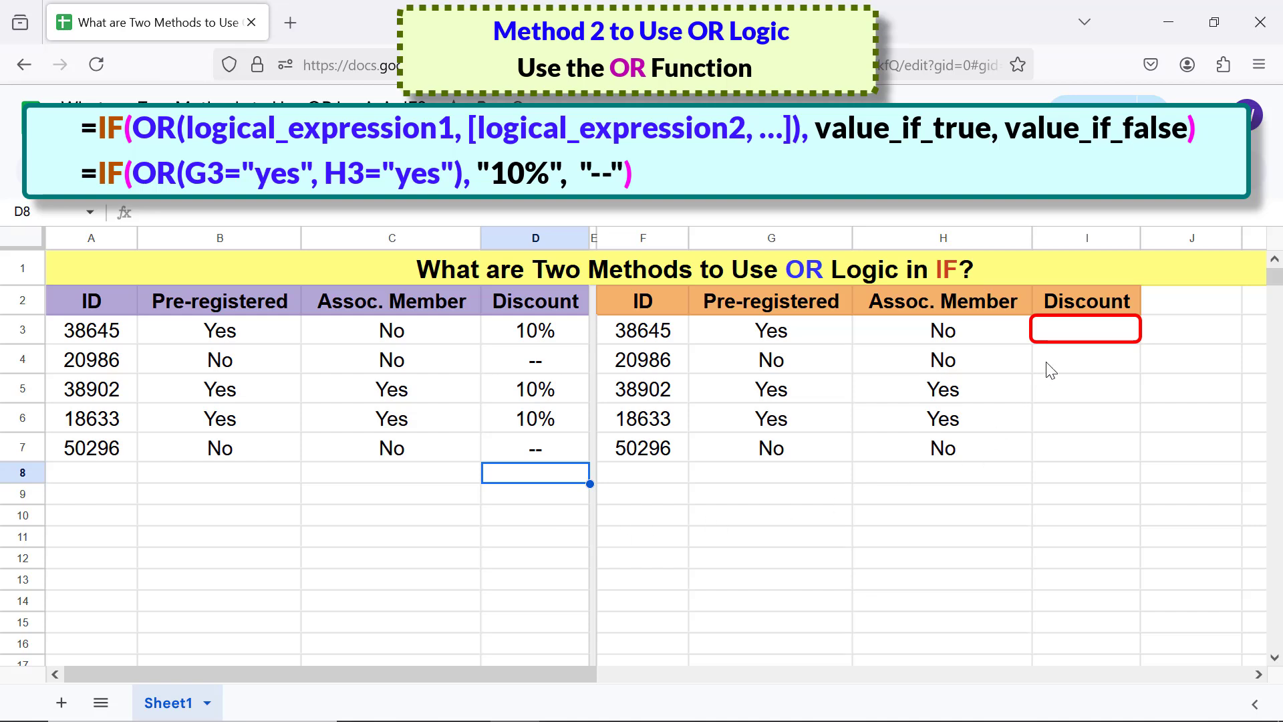
# Step: Begin an IF formula in I3 with a nested OR function whose first condition is G3="yes"
pyautogui.click(1072, 341)
pyautogui.write('=if')
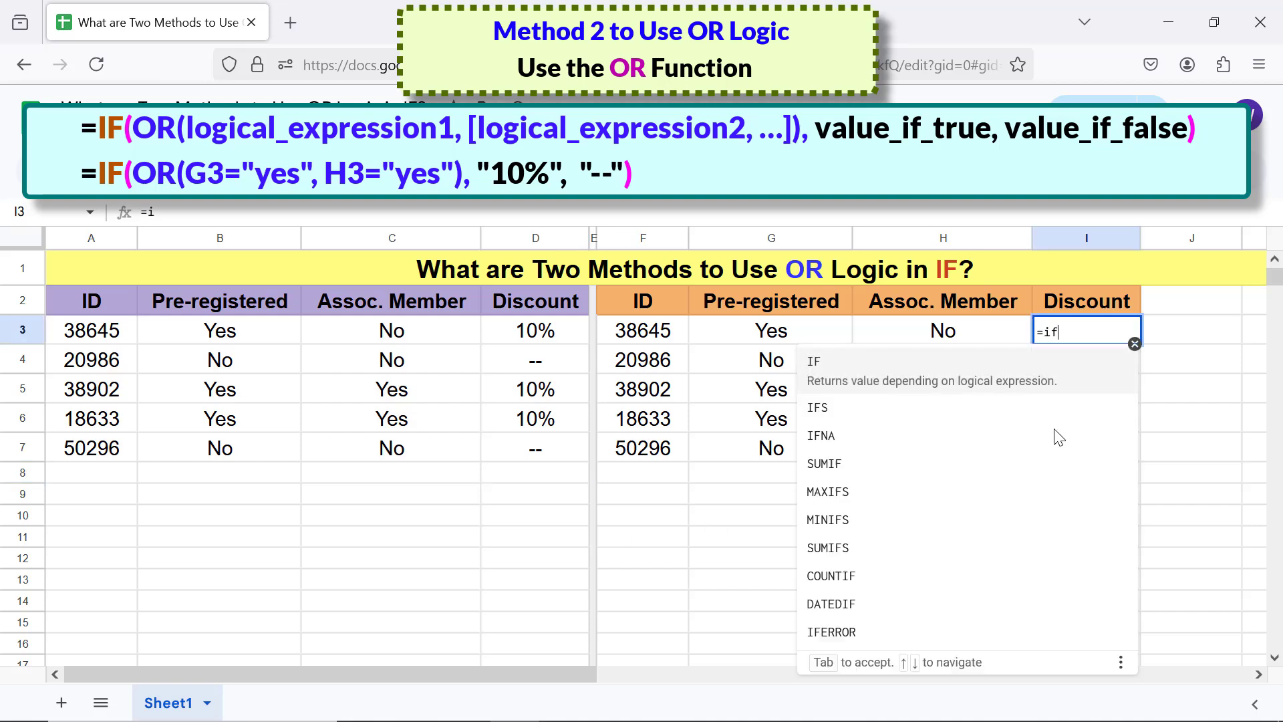
pyautogui.click(834, 363)
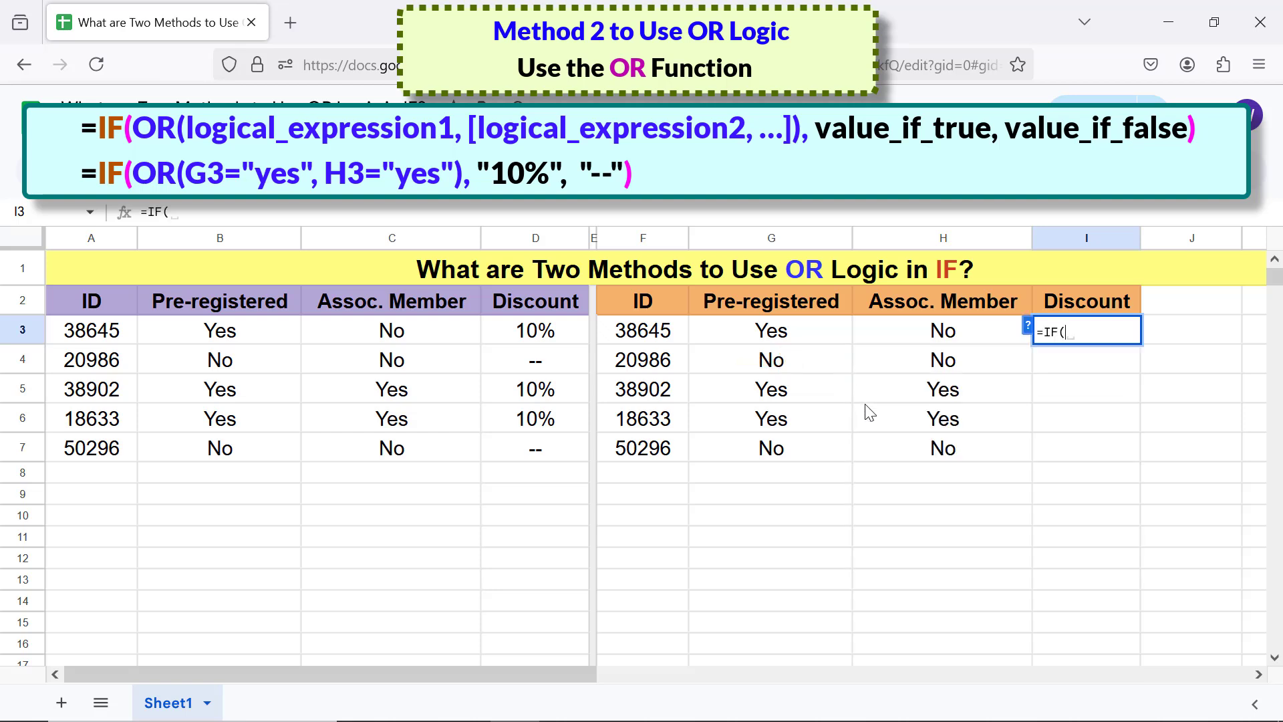
pyautogui.write('OR')
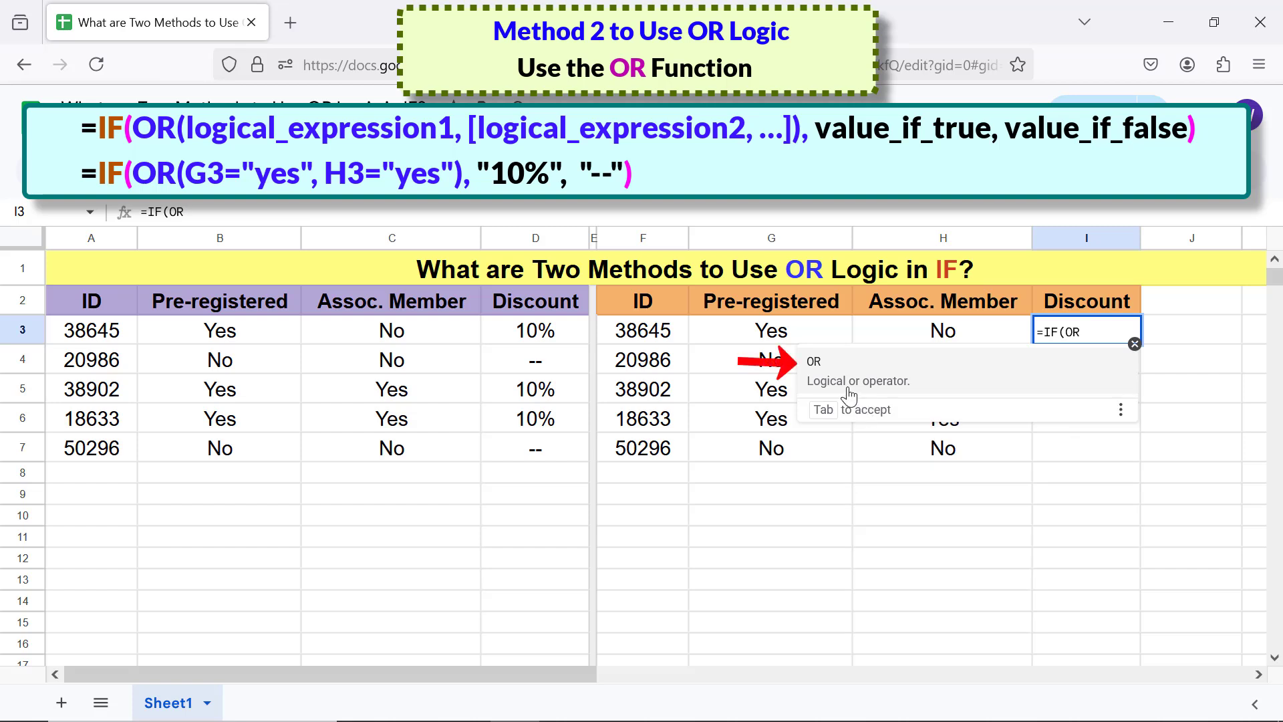
pyautogui.click(822, 365)
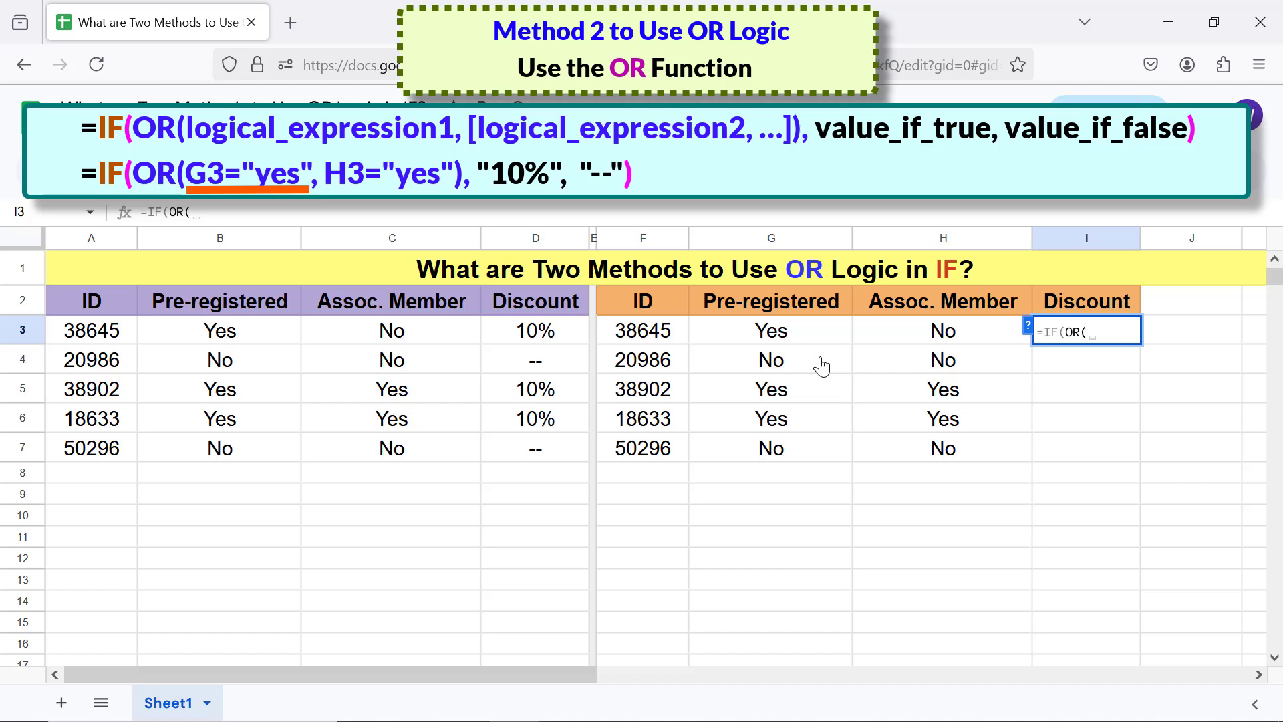
pyautogui.click(812, 338)
pyautogui.write('=')
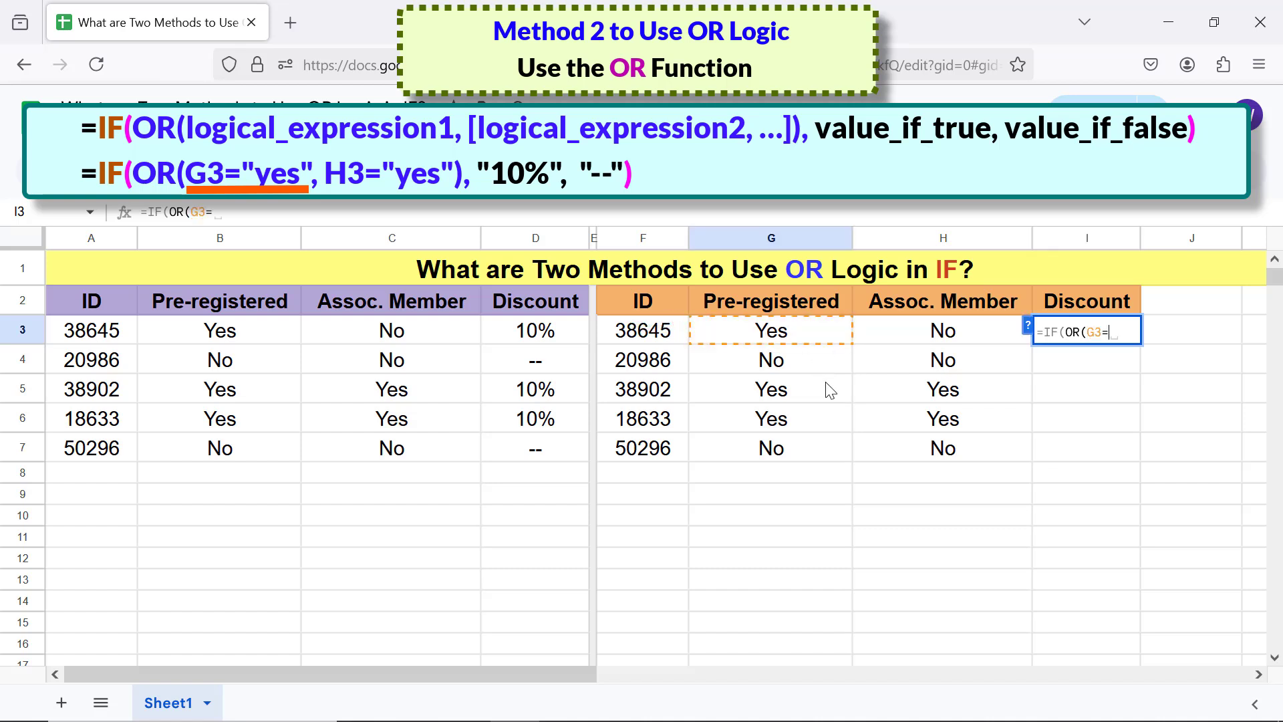
pyautogui.write('"yes"')
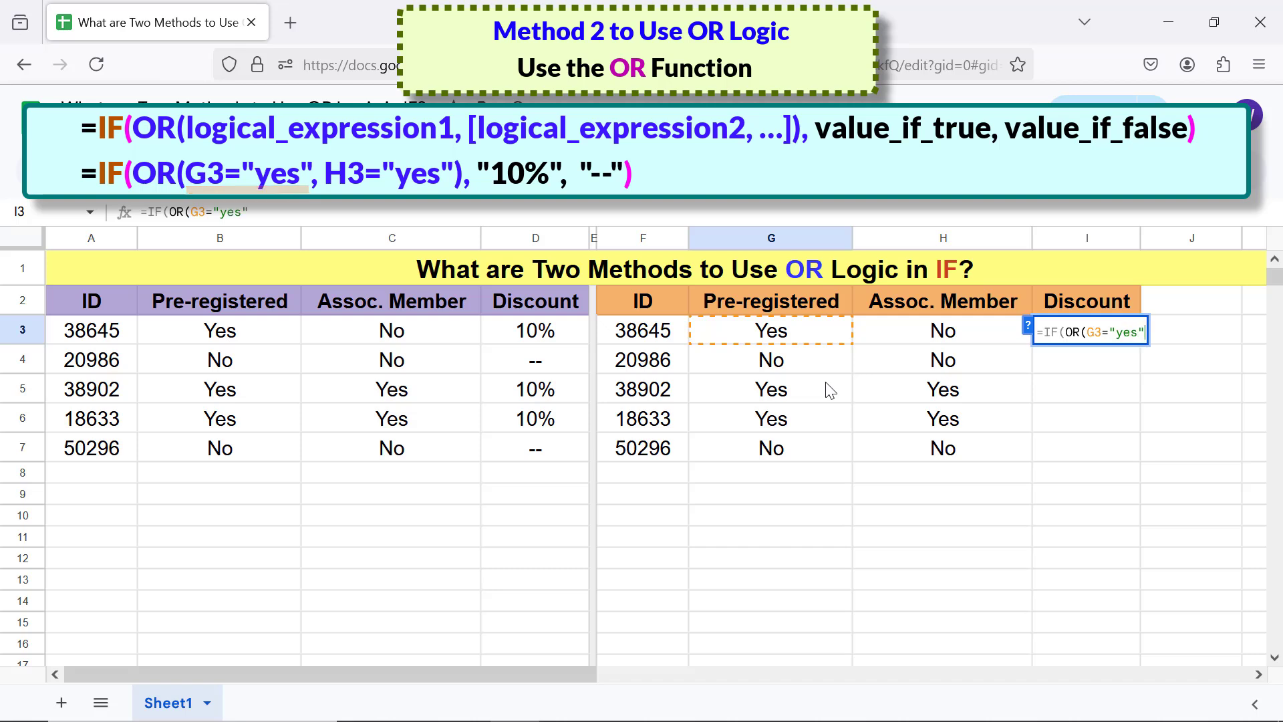
pyautogui.write(',')
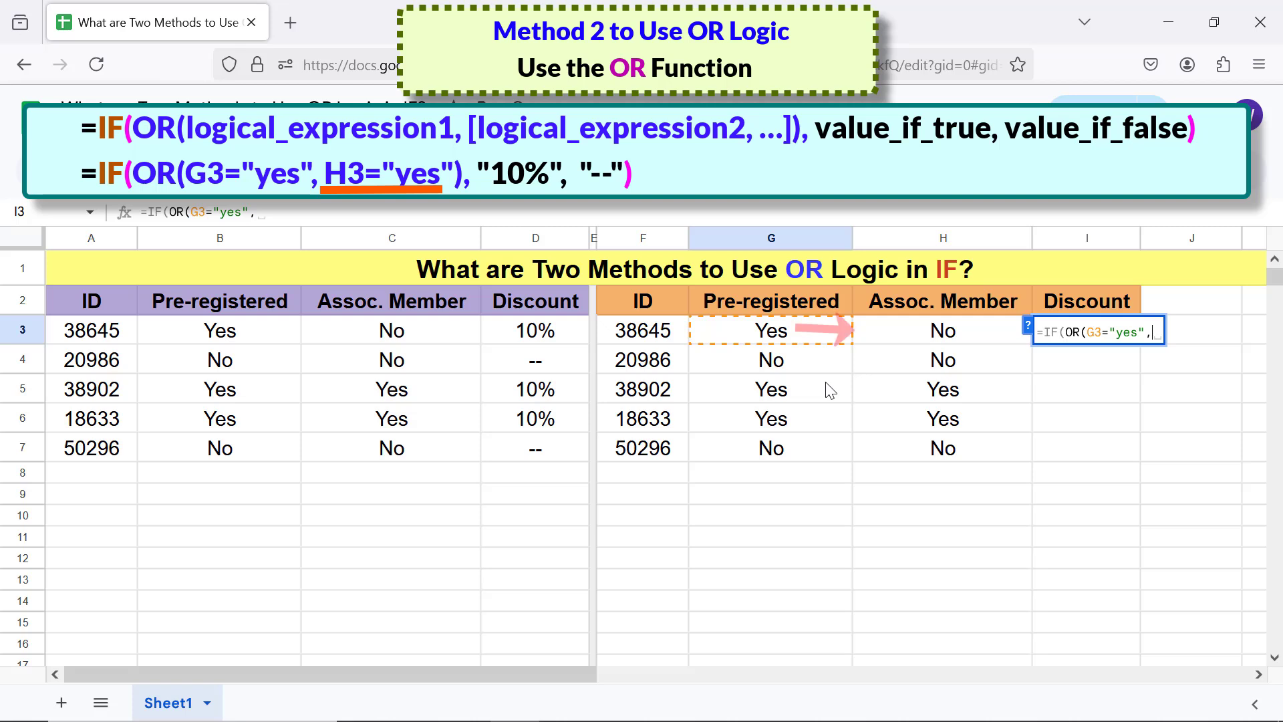
# Step: Add H3="yes" as the second OR condition in the I3 formula and close the OR function
pyautogui.click(933, 334)
pyautogui.write('="ye')
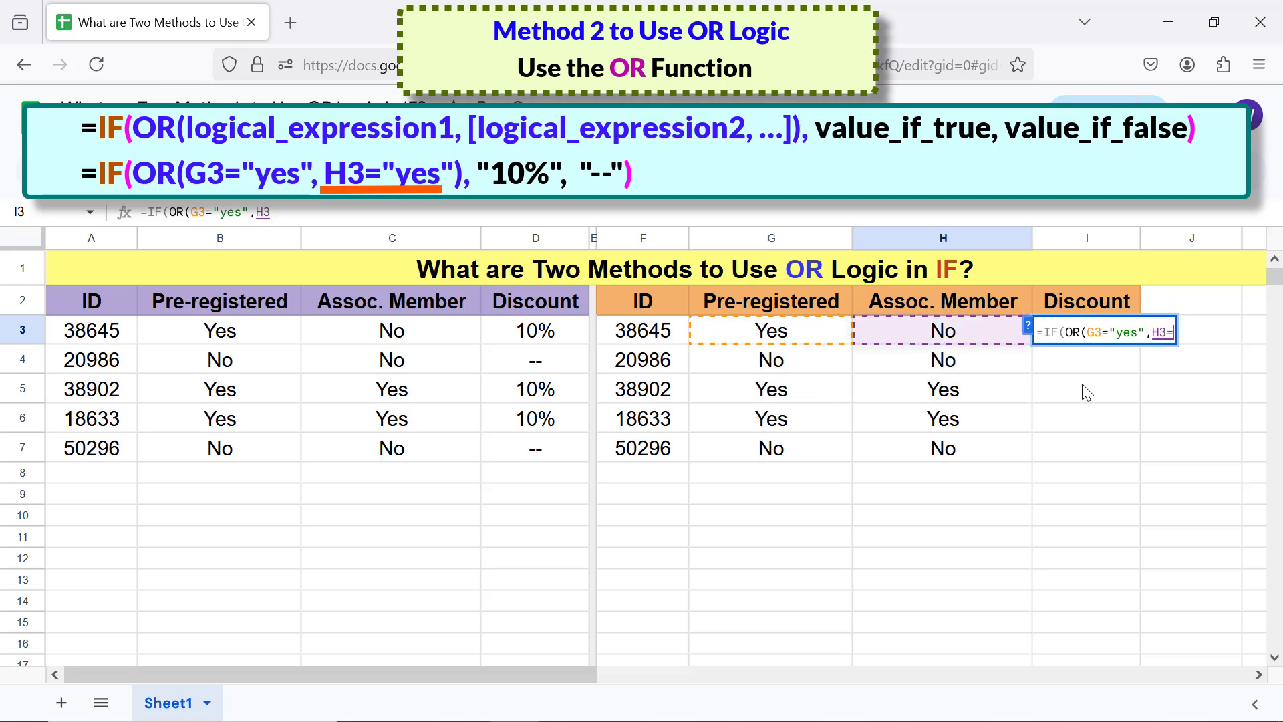
pyautogui.write('s"),')
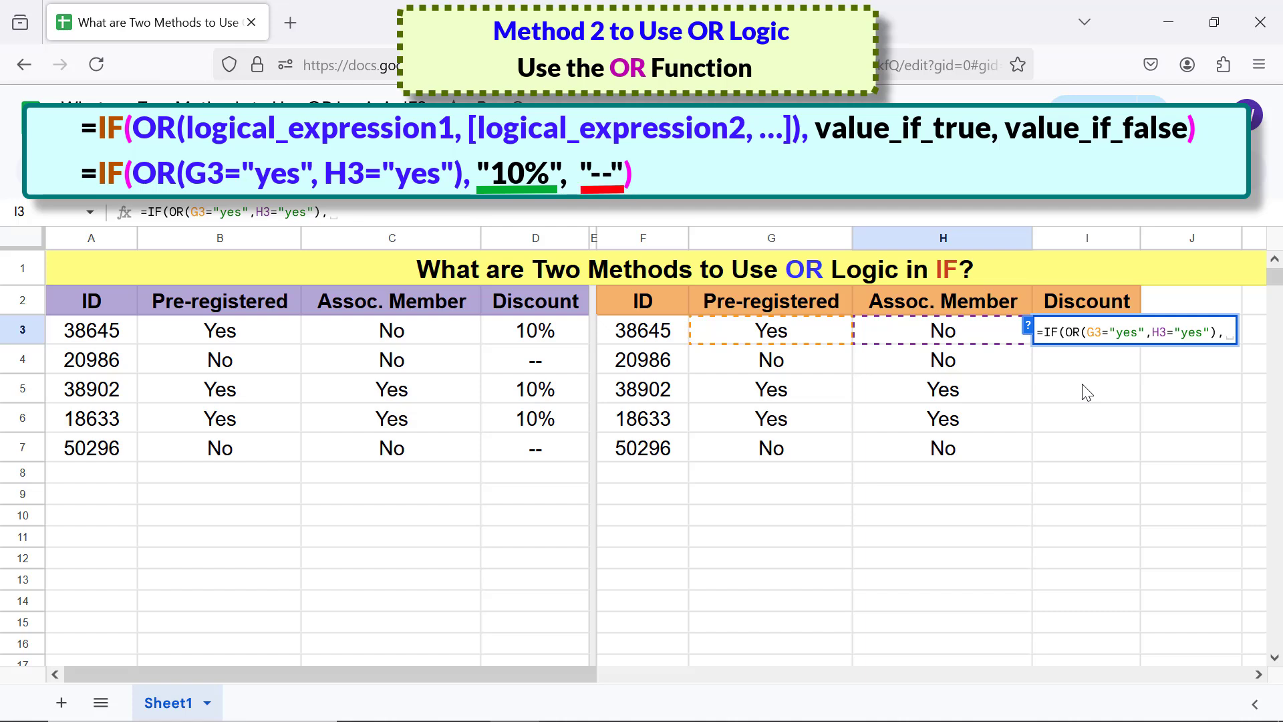
# Step: Complete the I3 formula with "10%" as the value if true and "--" as the value if false
pyautogui.press('BackSpace')
pyautogui.write('"10%')
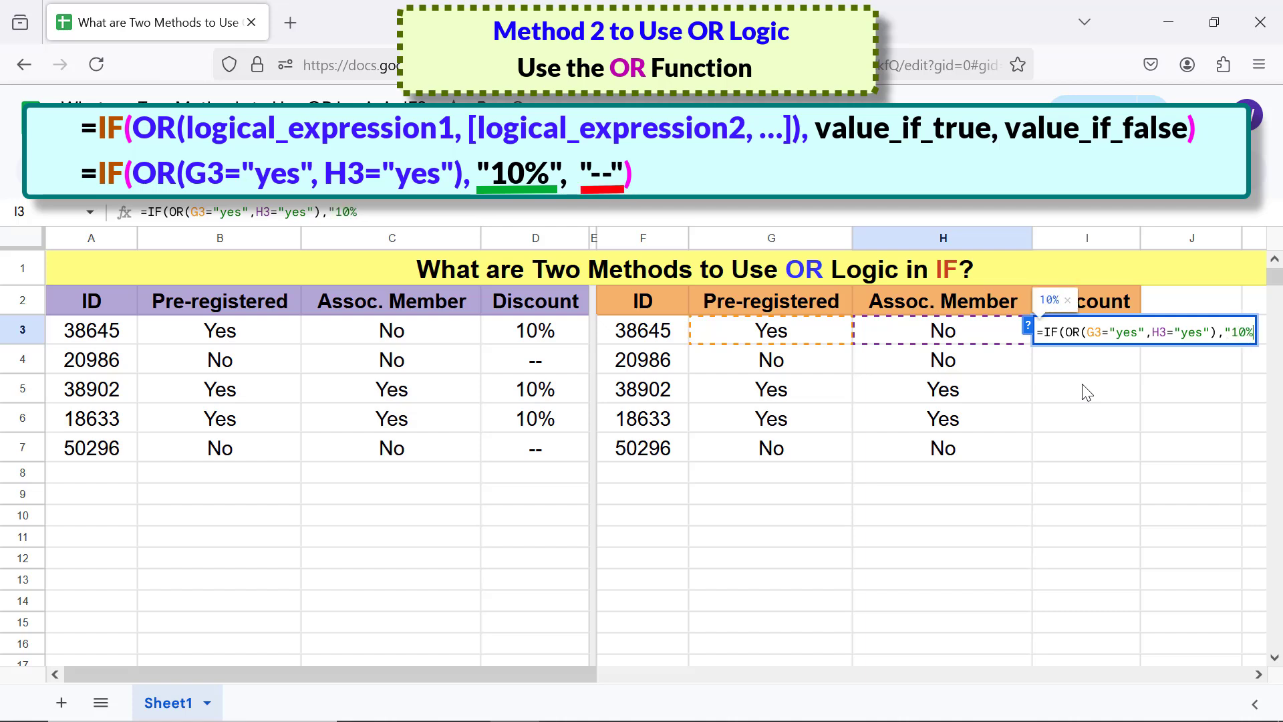
pyautogui.write('", "--')
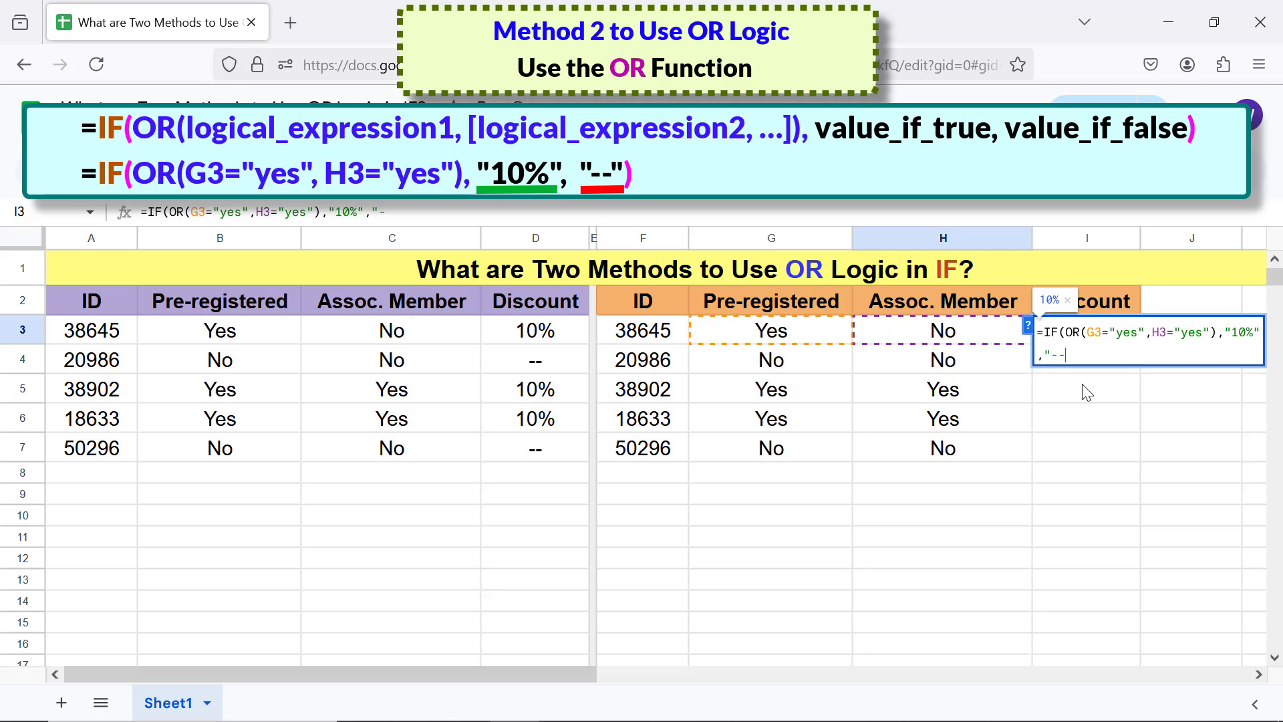
pyautogui.write('"')
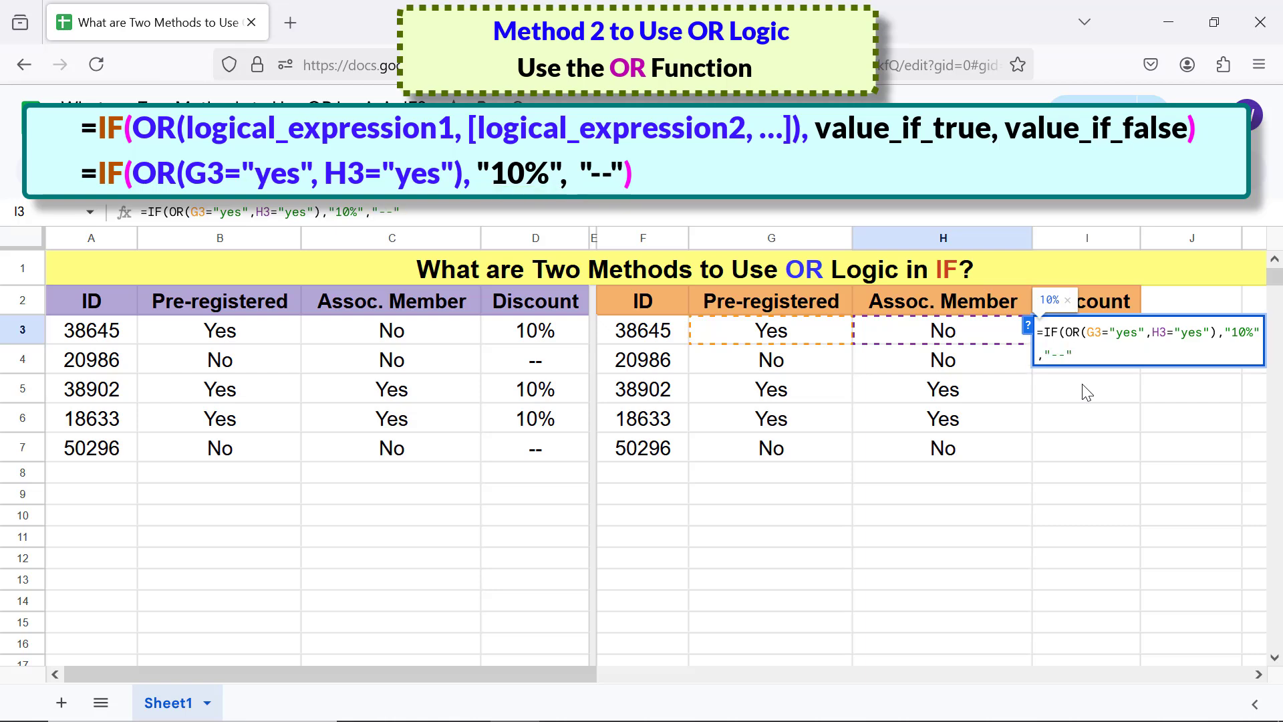
pyautogui.write(')')
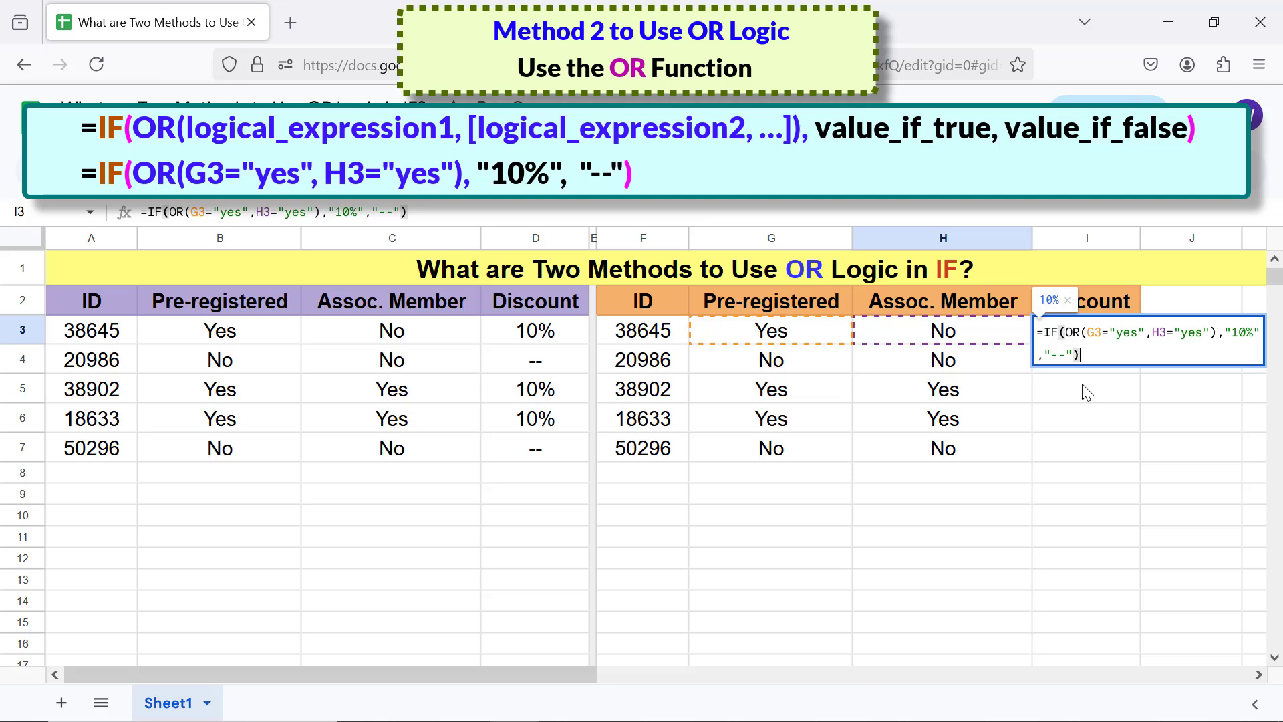
pyautogui.press('Return')
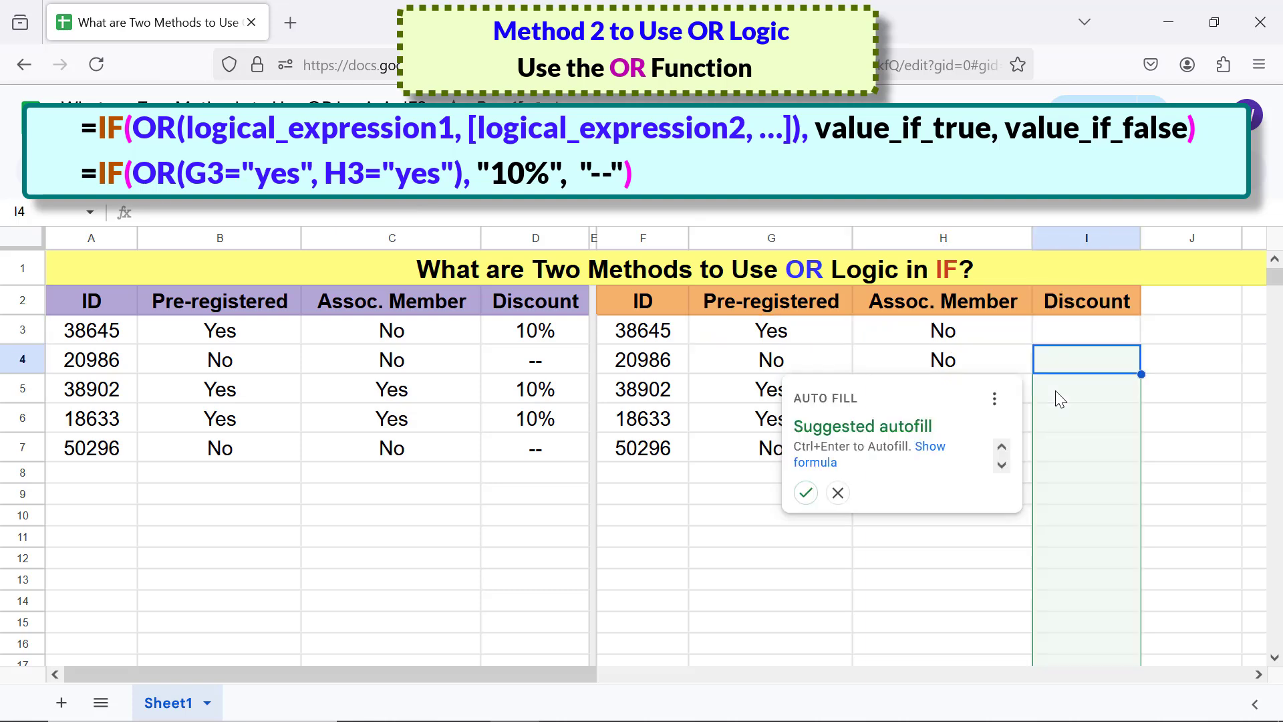
# Step: Dismiss the autofill suggestion and fill the I3 formula down through I7 manually
pyautogui.click(838, 493)
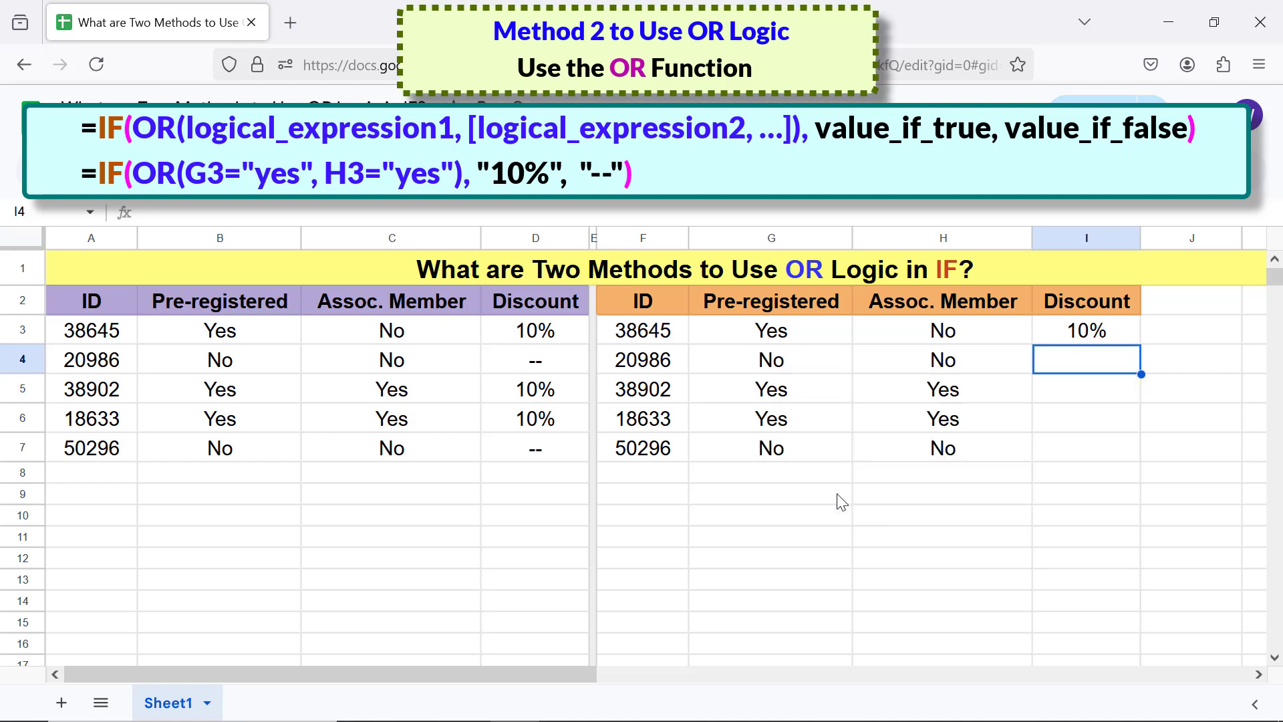
pyautogui.click(1093, 338)
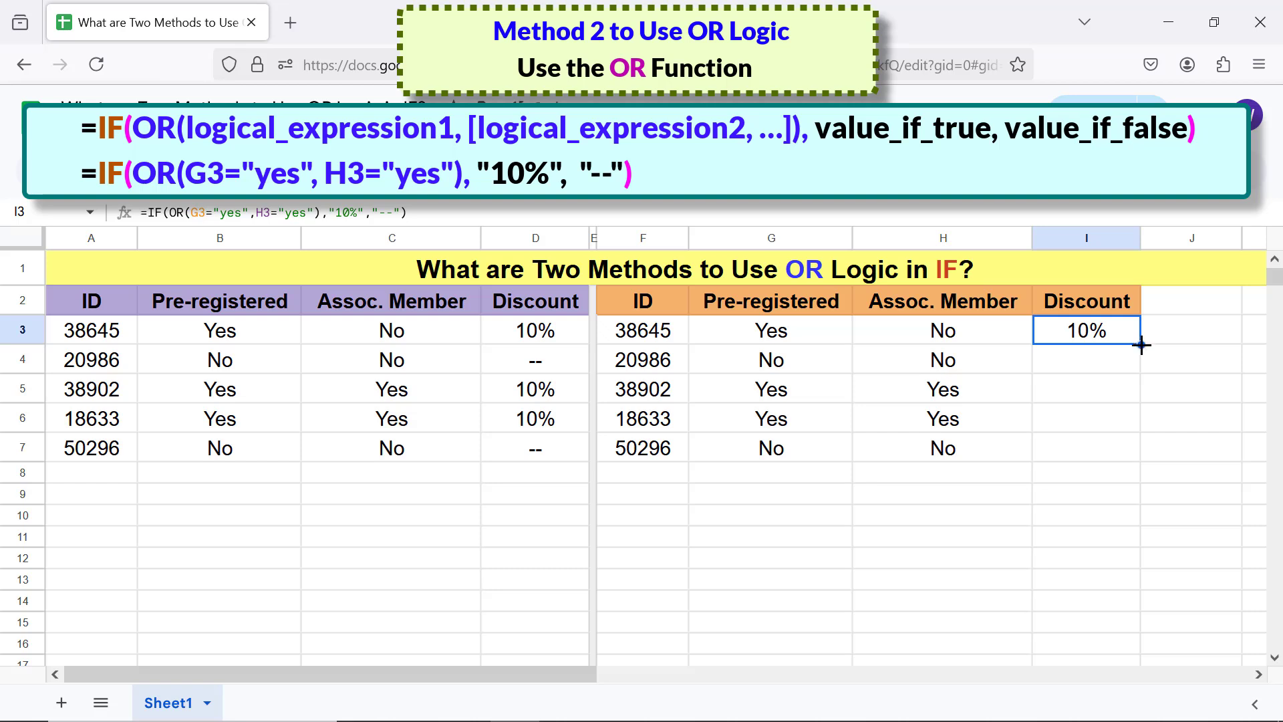
pyautogui.moveTo(1144, 346); pyautogui.dragTo(1132, 495)
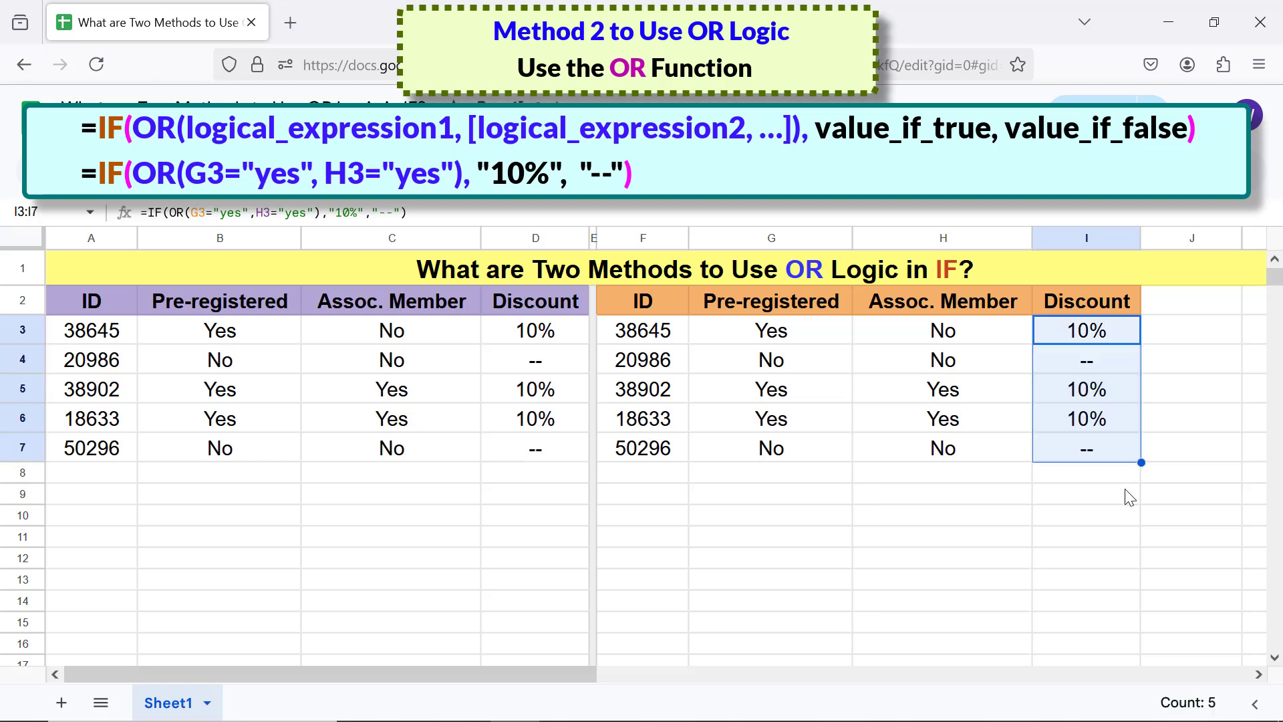
pyautogui.click(1108, 478)
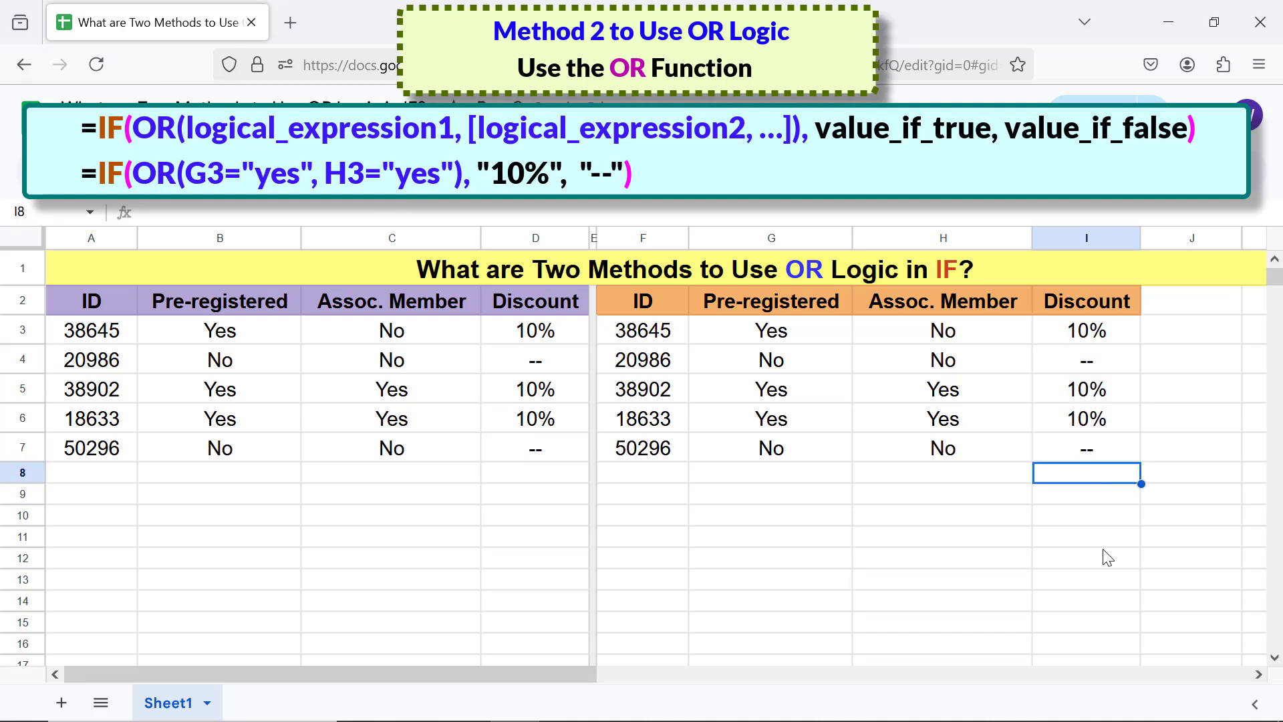